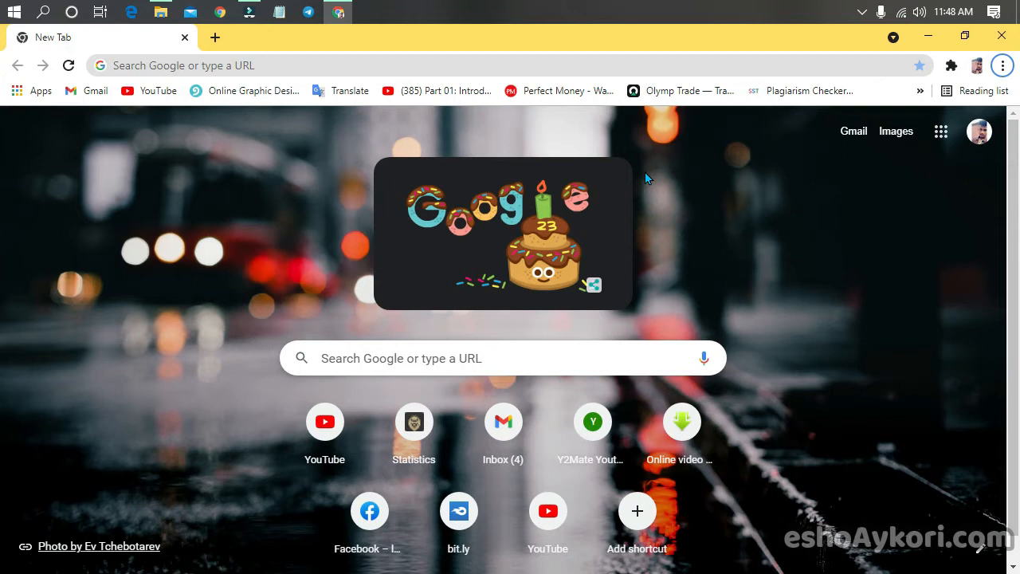
Search Google for "bluestacks download for pc"
left_click(524, 350)
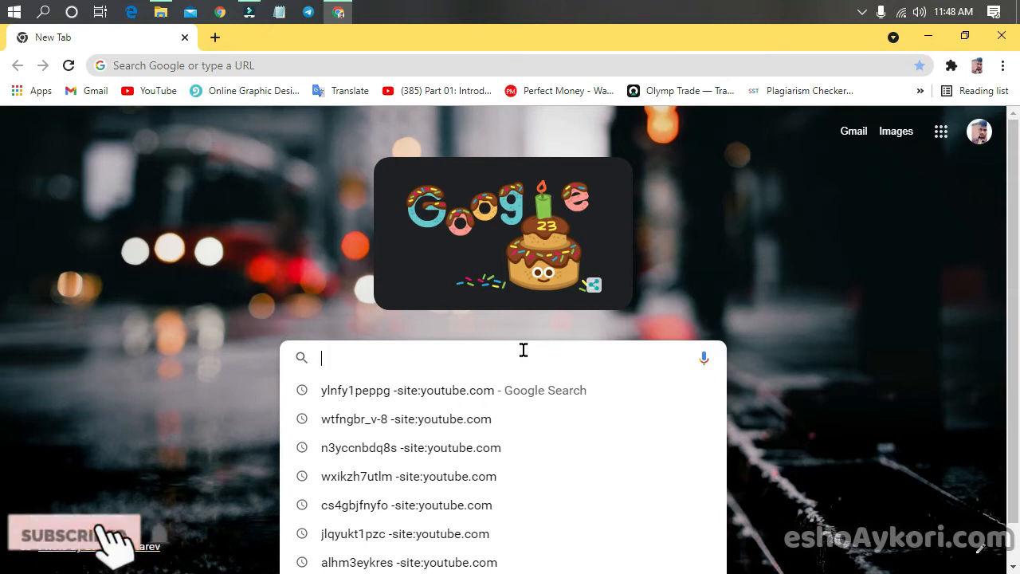
type("blu")
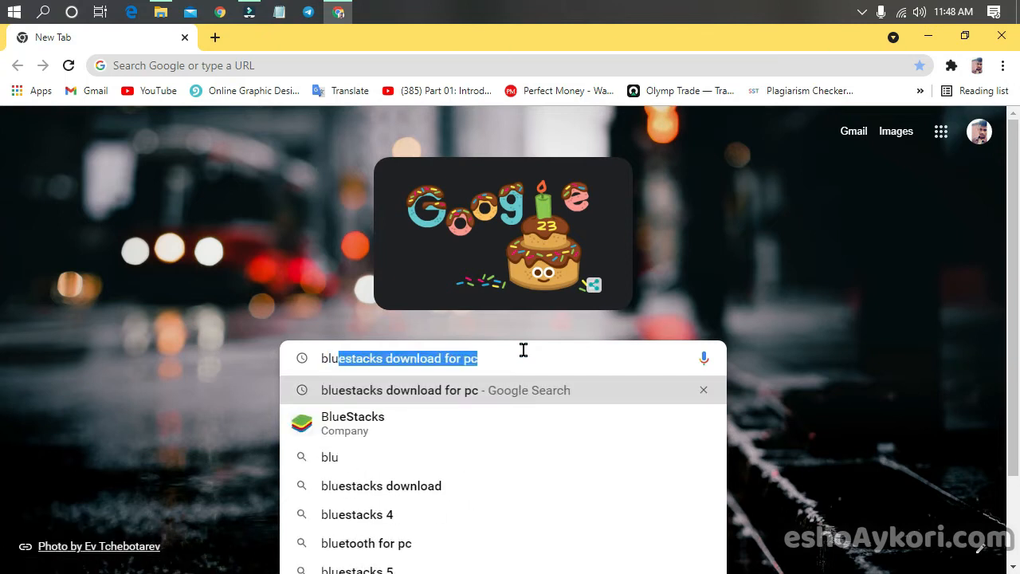
left_click(523, 349)
left_click_drag(528, 348, 316, 349)
key("Return")
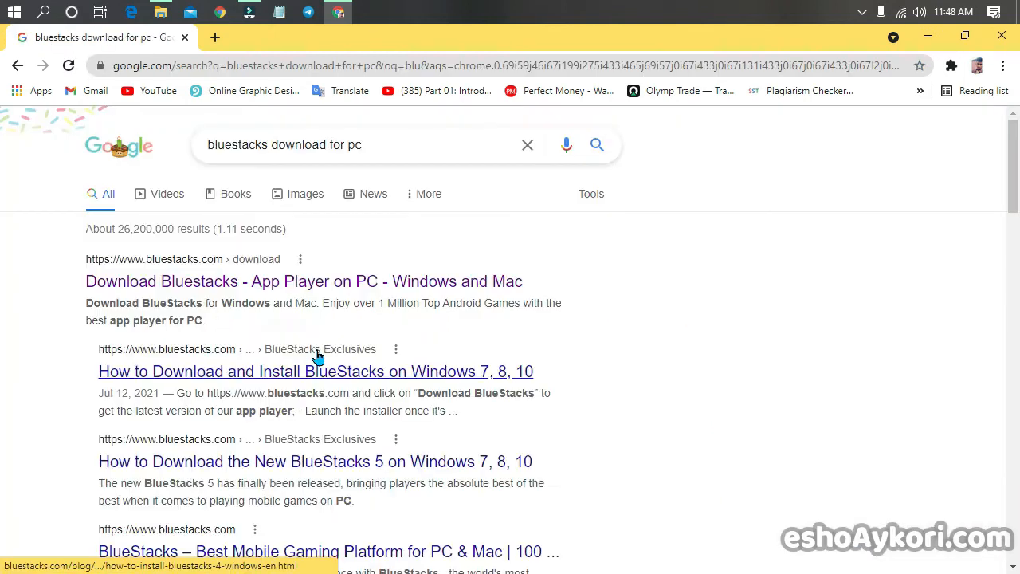
Open the official BlueStacks download page from the search results and download the Windows installer
left_click(214, 280)
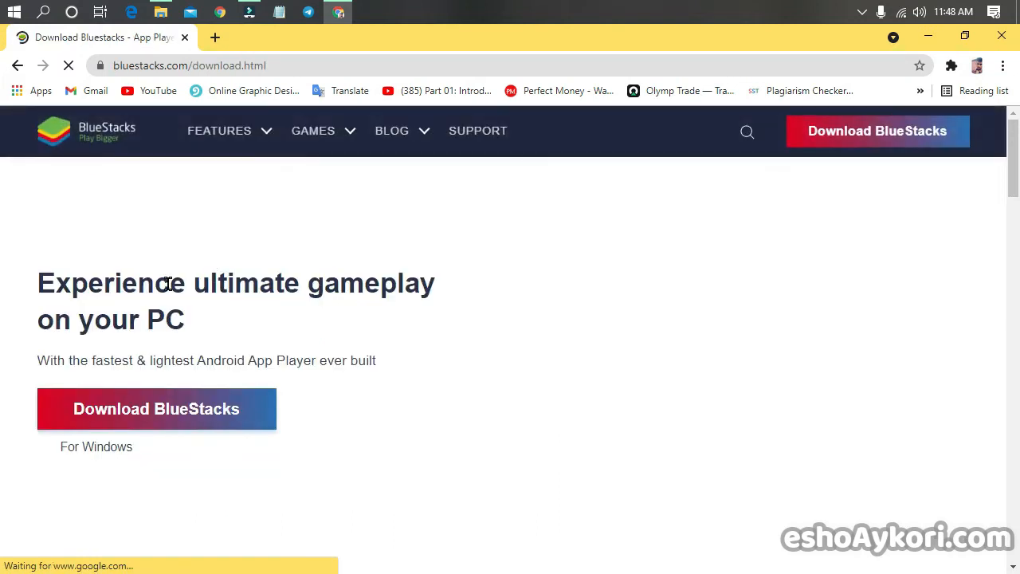
scroll(183, 287, "down", 1)
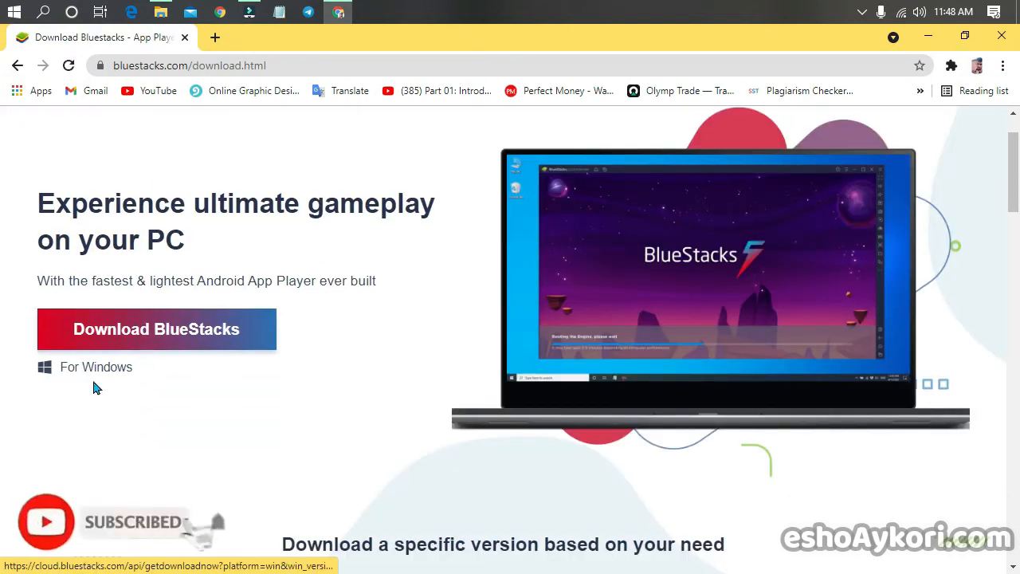
left_click(194, 335)
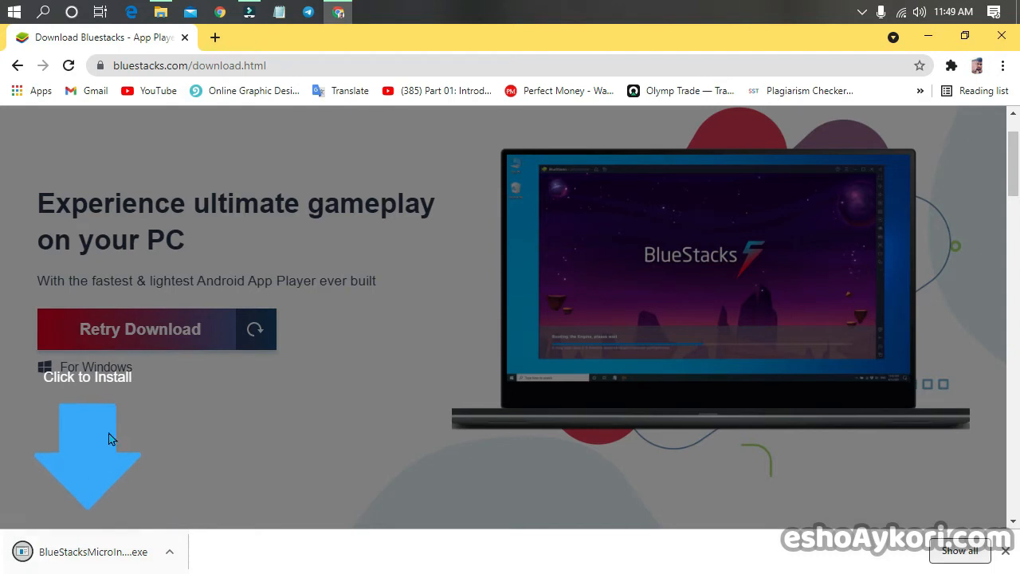
Run the BlueStacks installer from the Downloads folder, clear the other windows out of the way, and start the installation
left_click(160, 12)
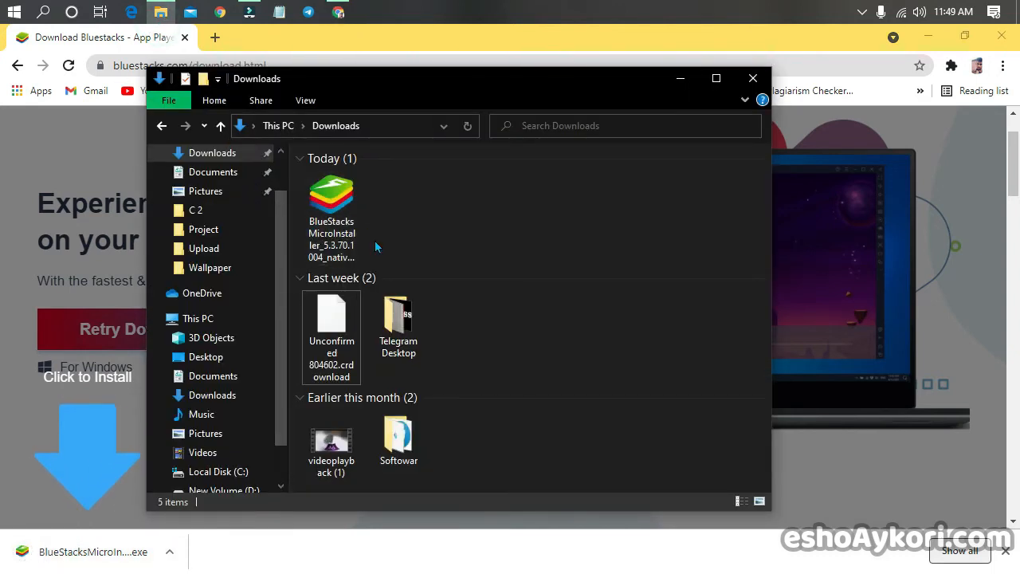
double_click(337, 207)
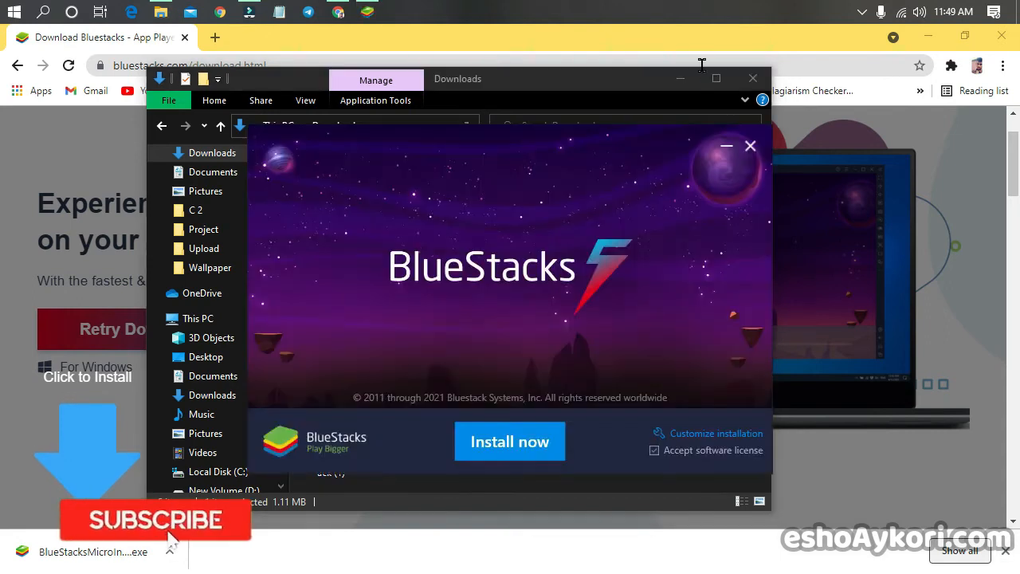
left_click(682, 79)
left_click(928, 37)
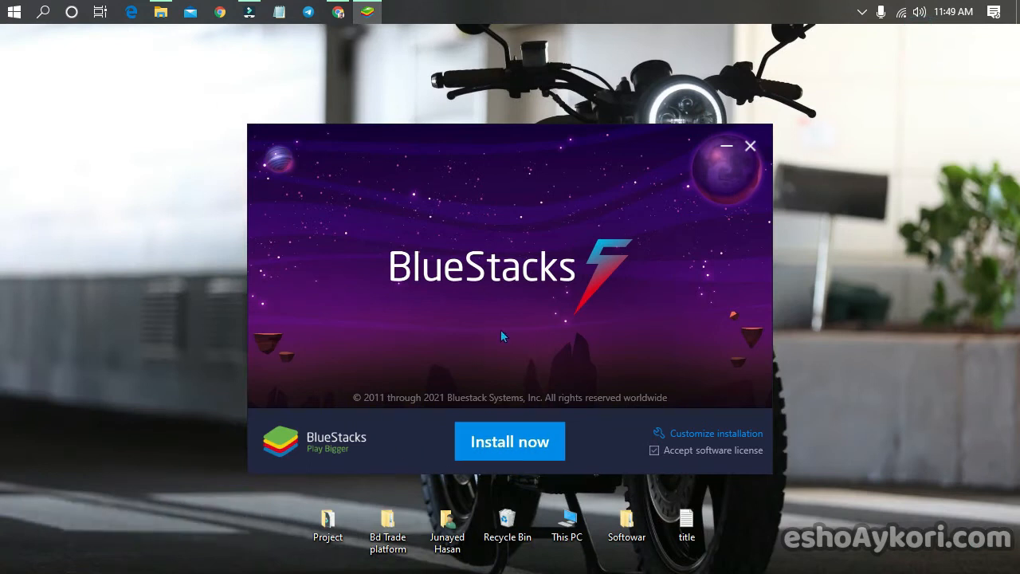
left_click(517, 456)
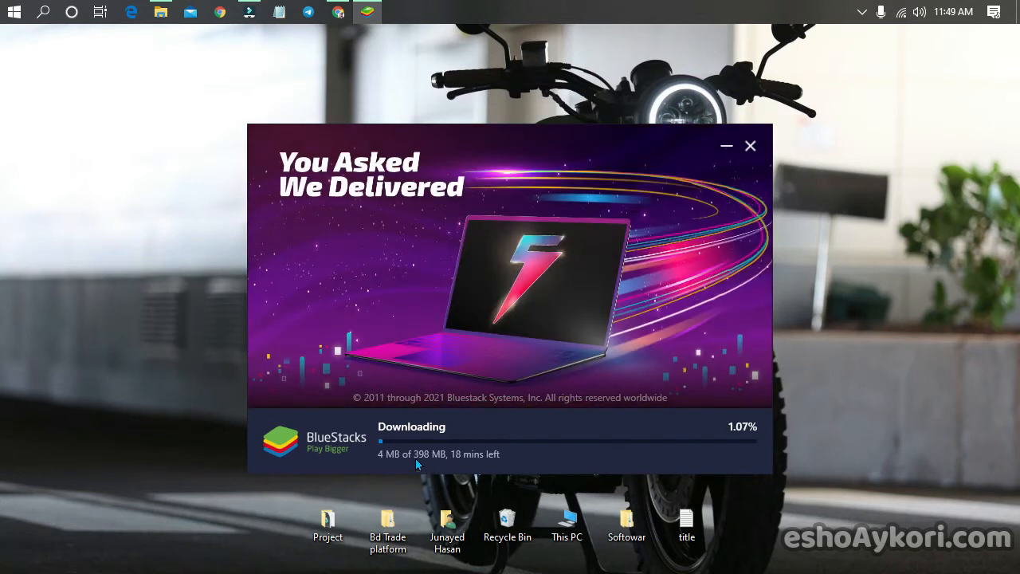
left_click_drag(415, 458, 440, 457)
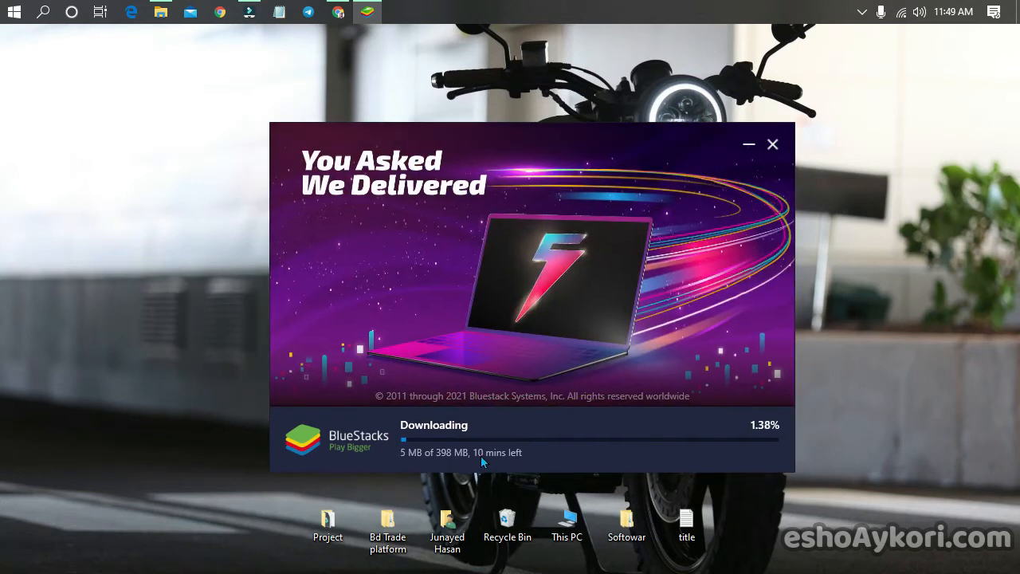
left_click_drag(624, 136, 588, 132)
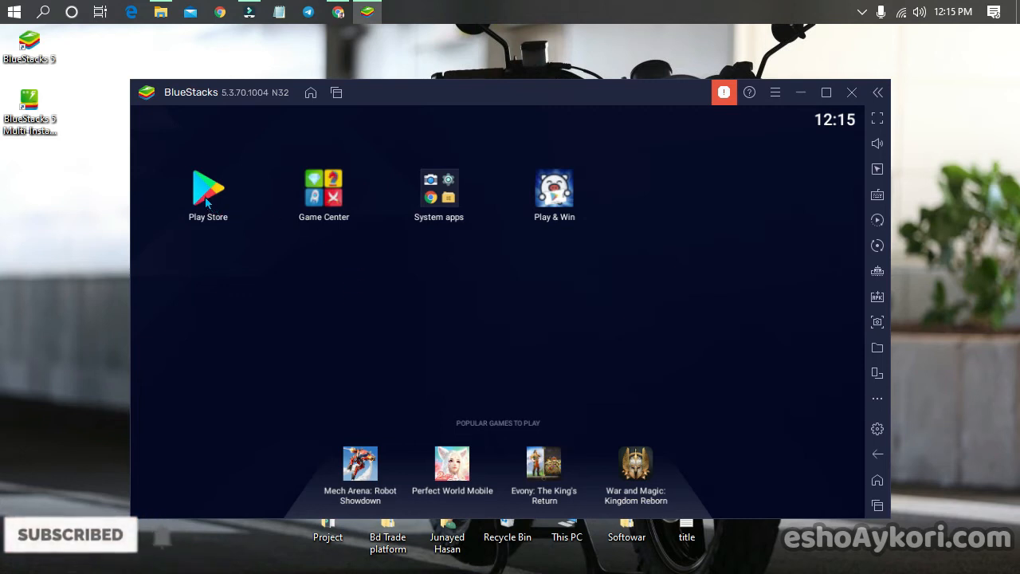
Look inside the System apps folder on the BlueStacks home screen, and check the Android notification shade
left_click(457, 201)
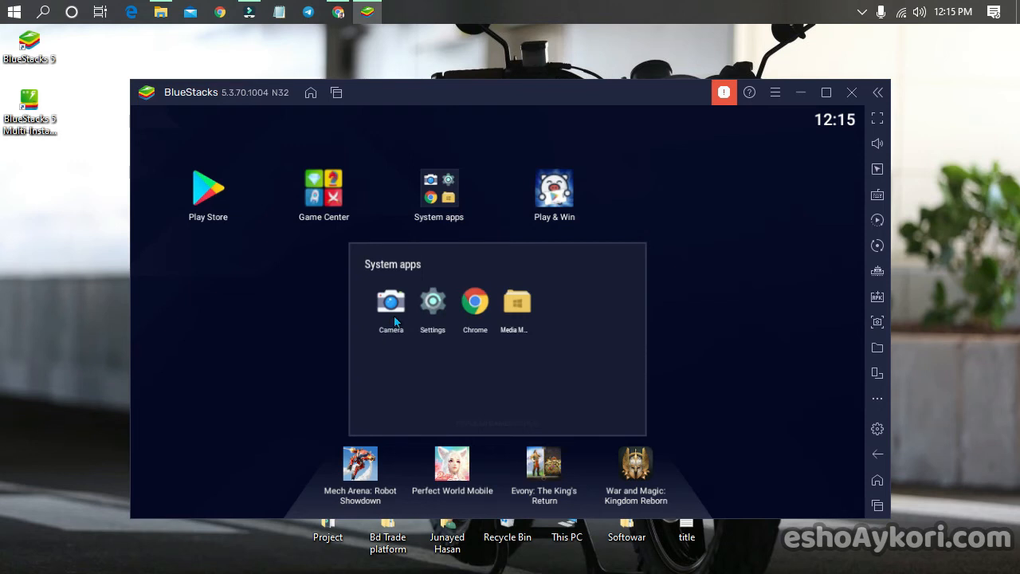
left_click(785, 234)
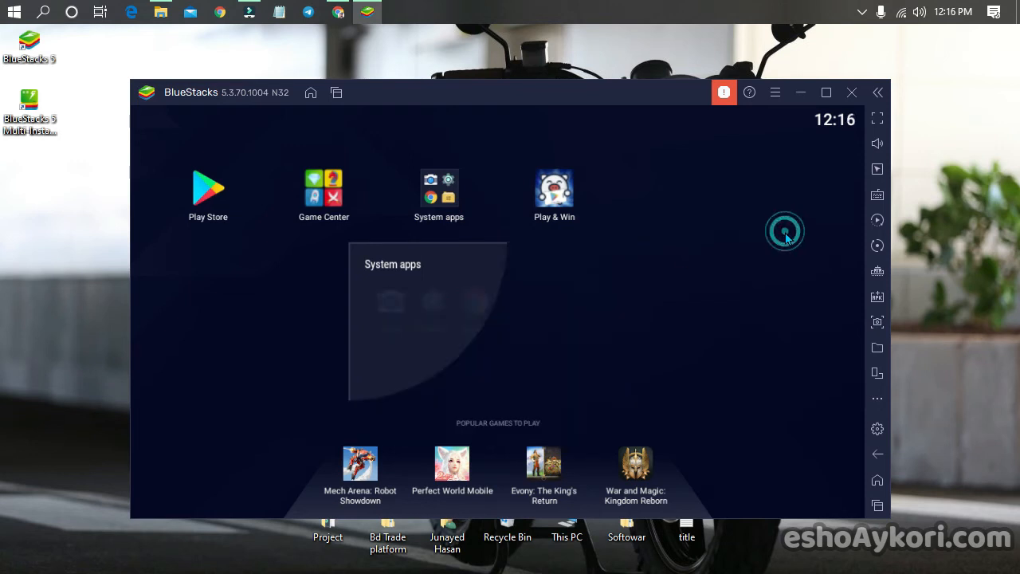
left_click_drag(800, 107, 798, 257)
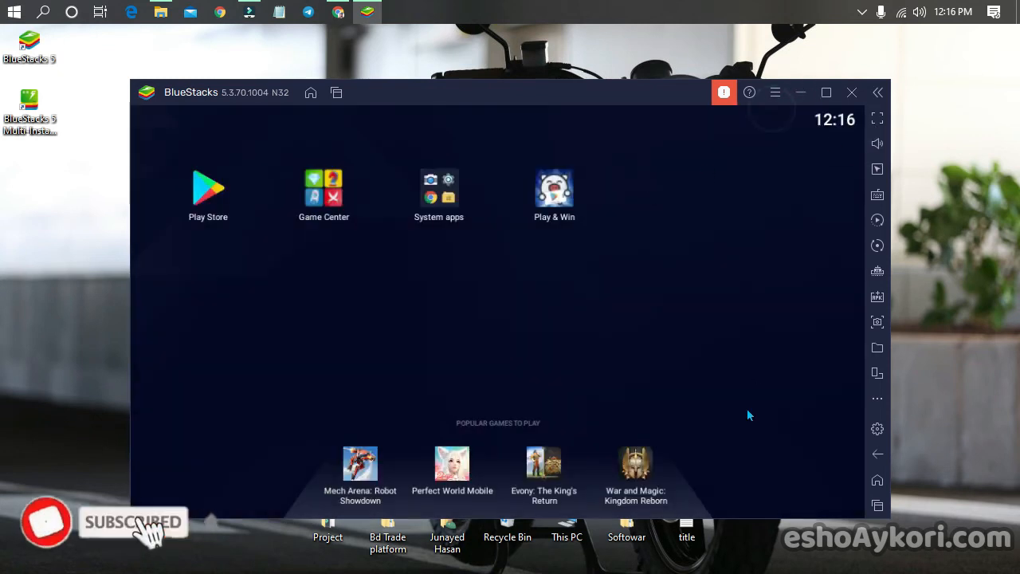
left_click_drag(772, 109, 747, 410)
left_click_drag(674, 161, 629, 421)
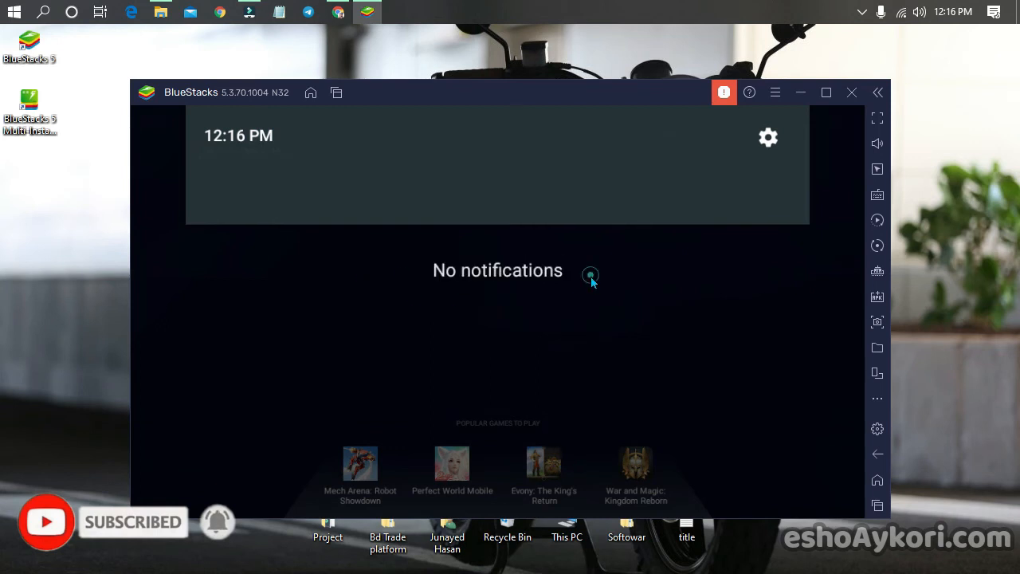
left_click(593, 278)
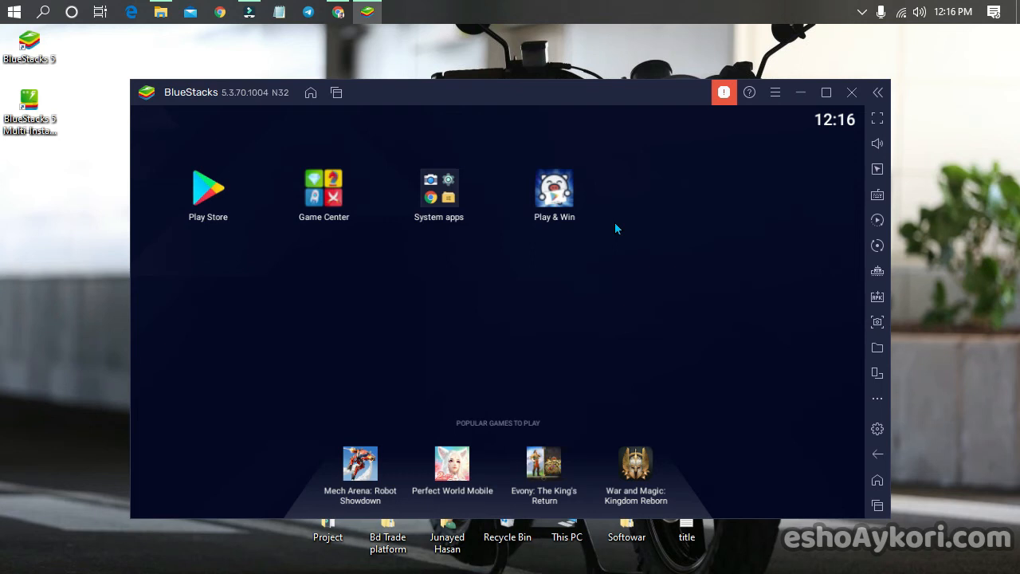
Try the full-screen mode of BlueStacks, leave it, and maximize the window
left_click(877, 118)
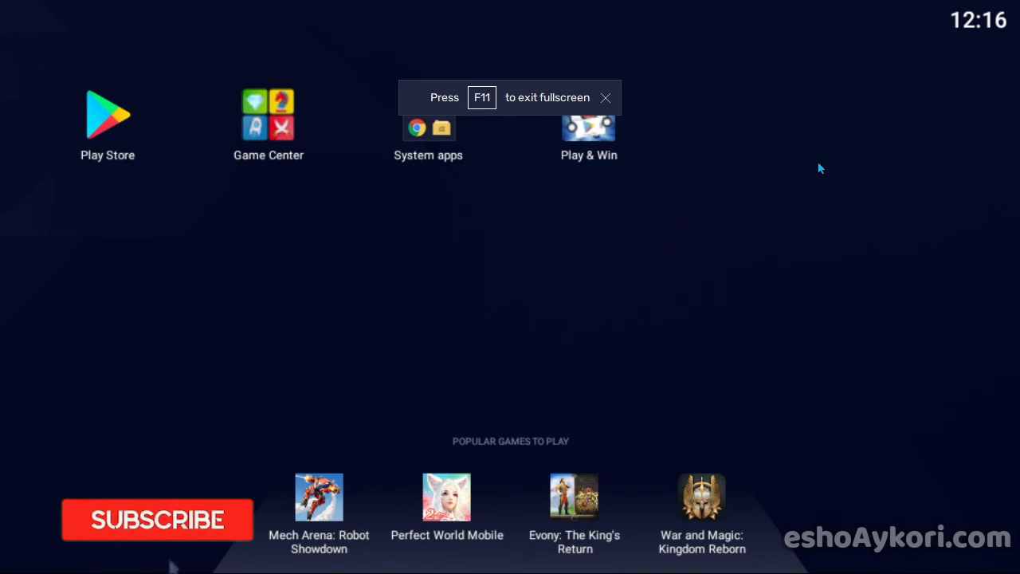
key("F11")
left_click(826, 93)
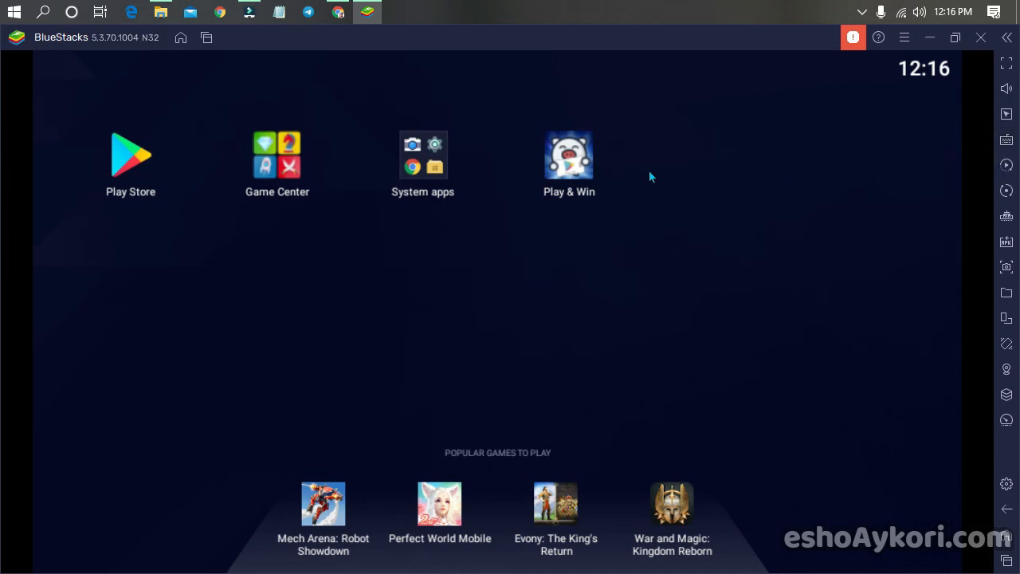
Examine the control types available in the advanced game controls editor, and close it discarding any changes
left_click(1007, 139)
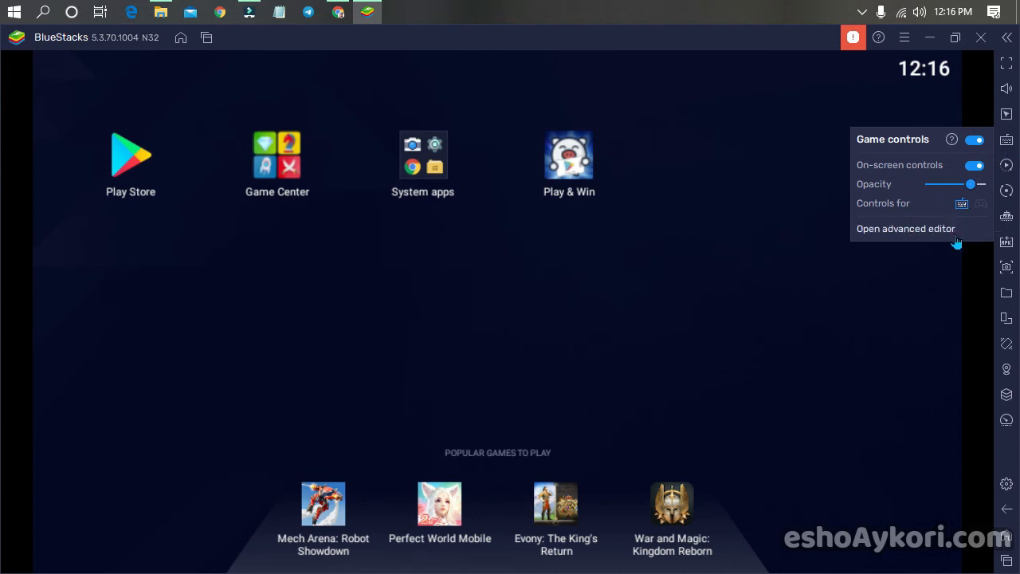
left_click(955, 237)
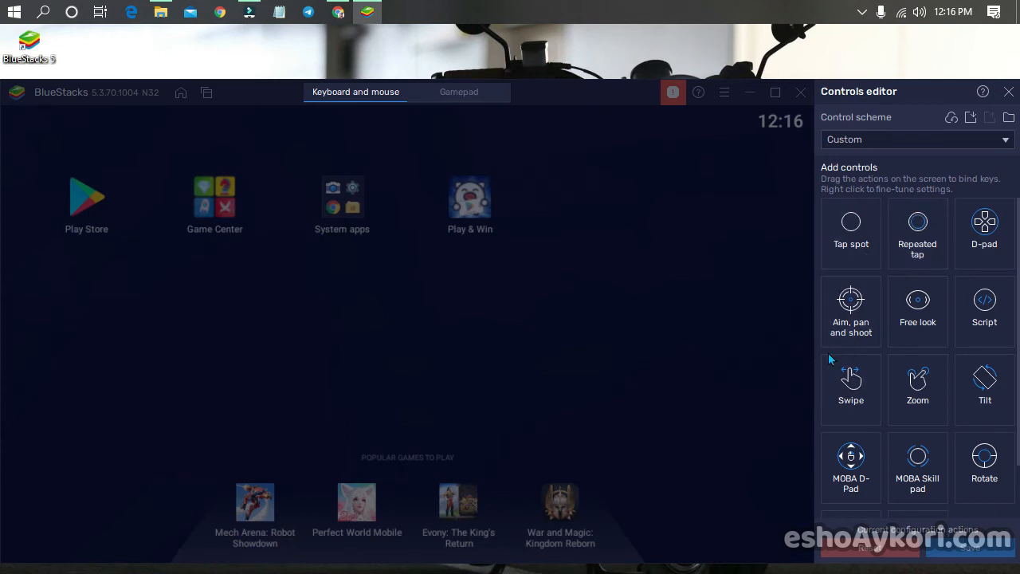
scroll(910, 358, "down", 2)
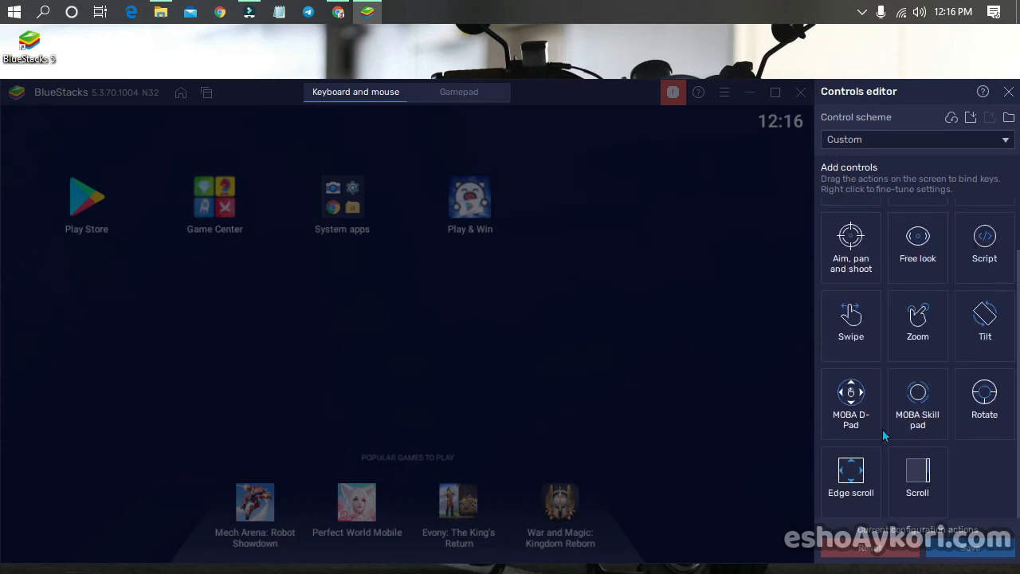
scroll(869, 414, "up", 2)
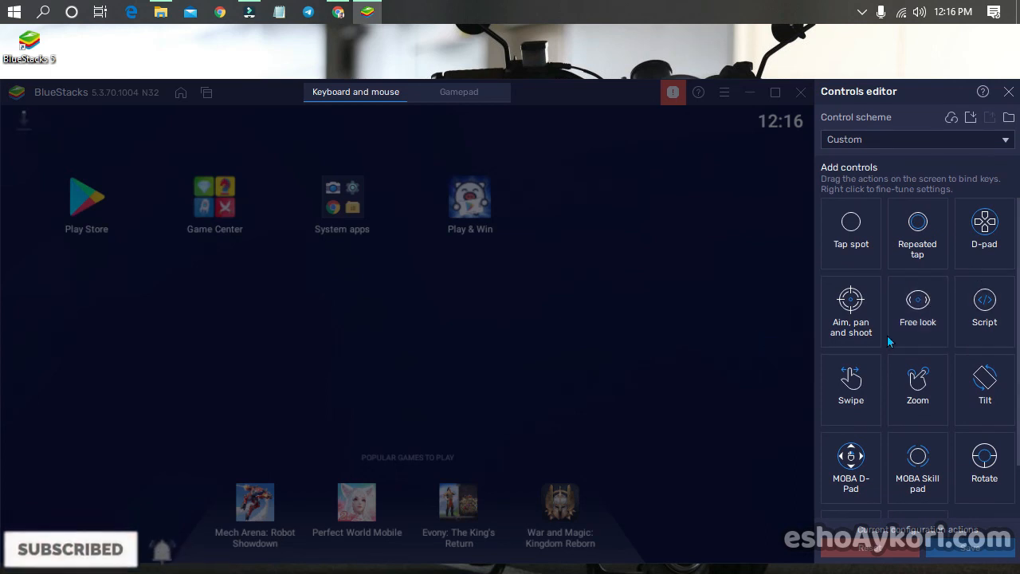
scroll(889, 341, "down", 2)
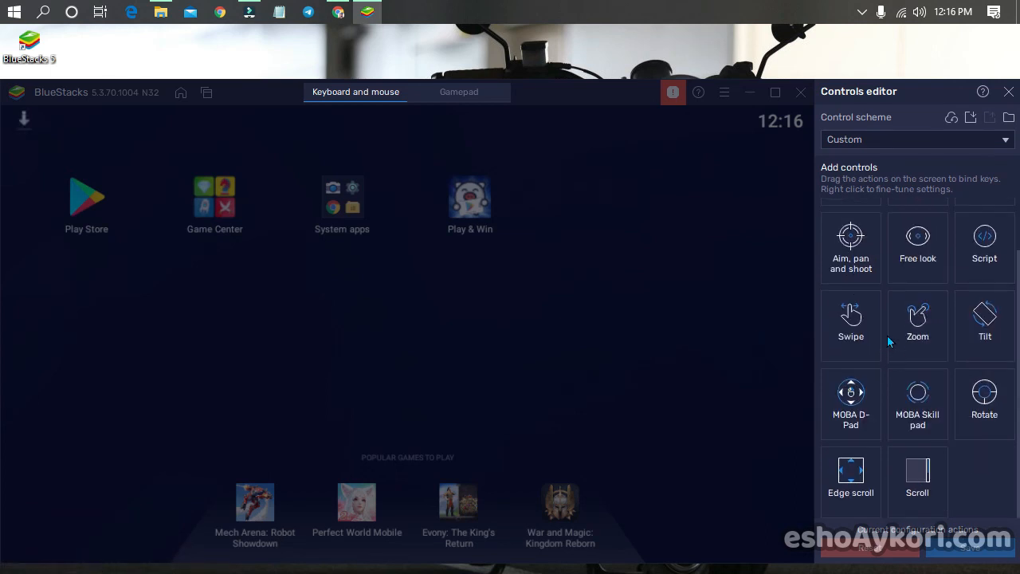
left_click(772, 152)
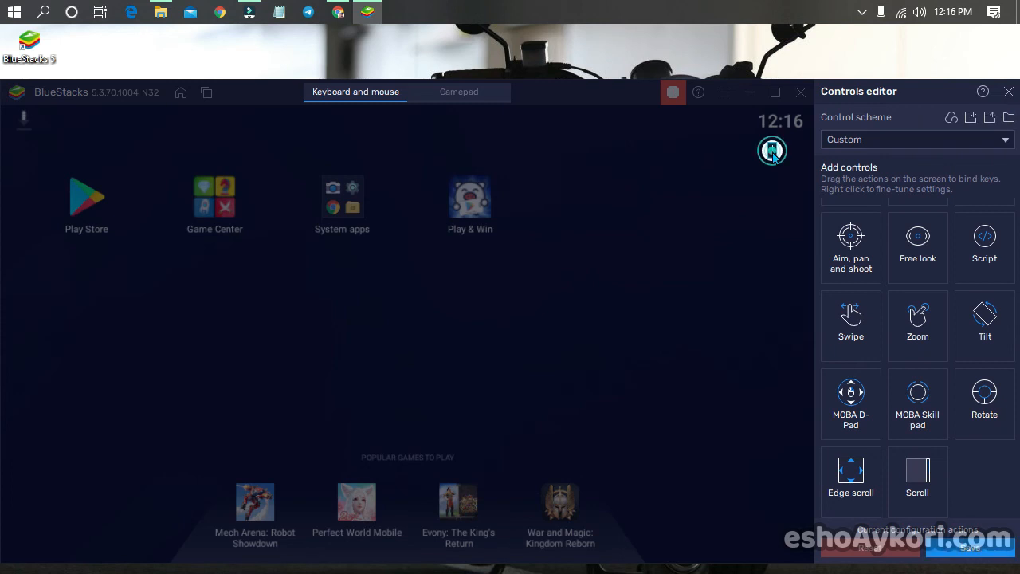
left_click(1008, 92)
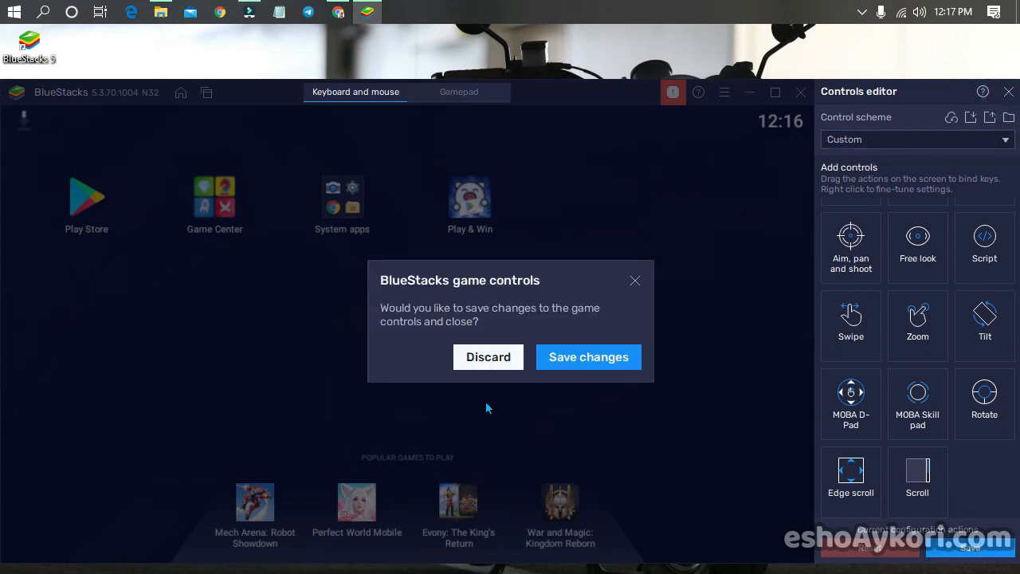
left_click(484, 358)
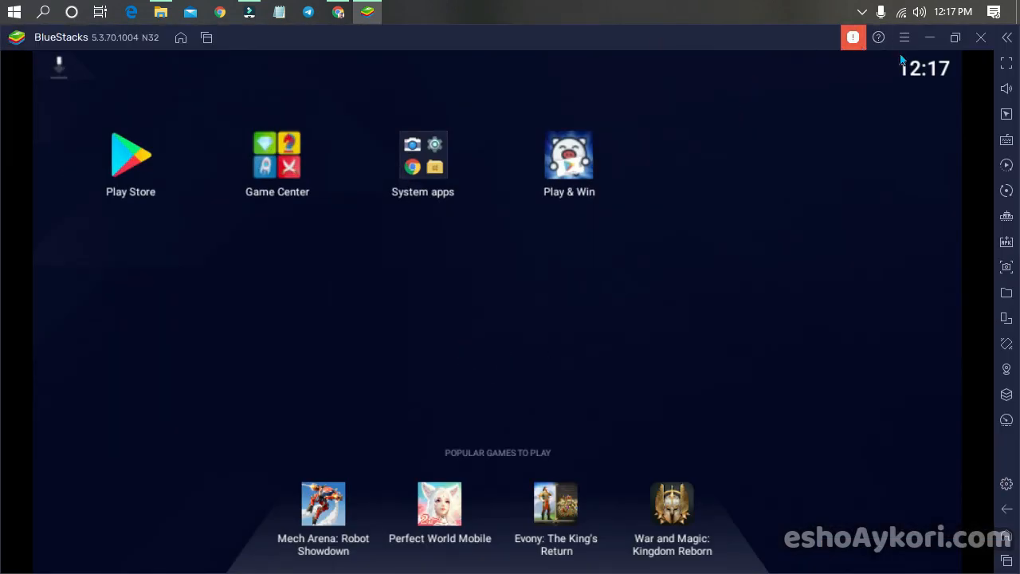
Restore the BlueStacks window to its smaller size and cancel the Google Play download from the notification shade
left_click_drag(807, 35, 659, 90)
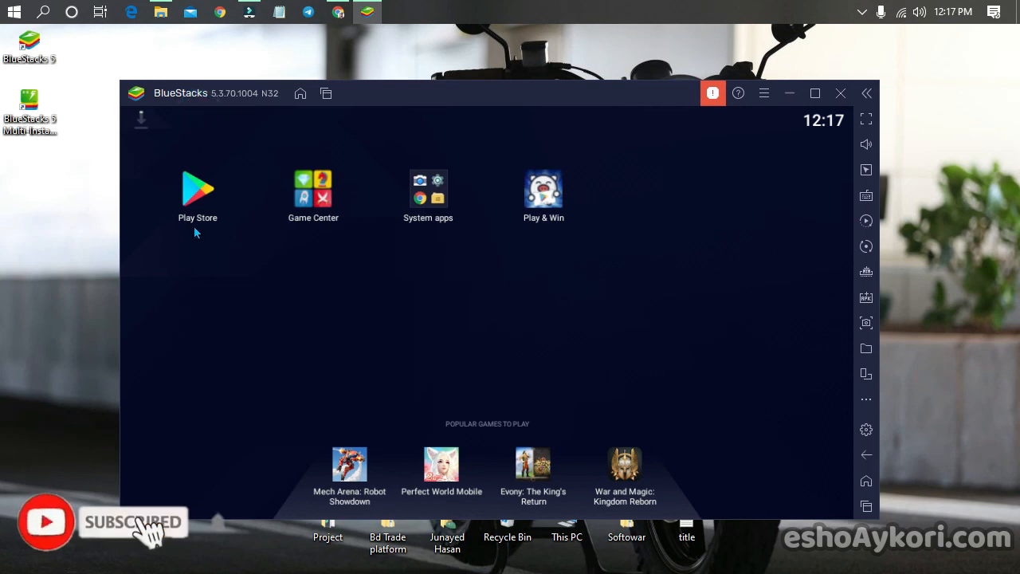
left_click(154, 122)
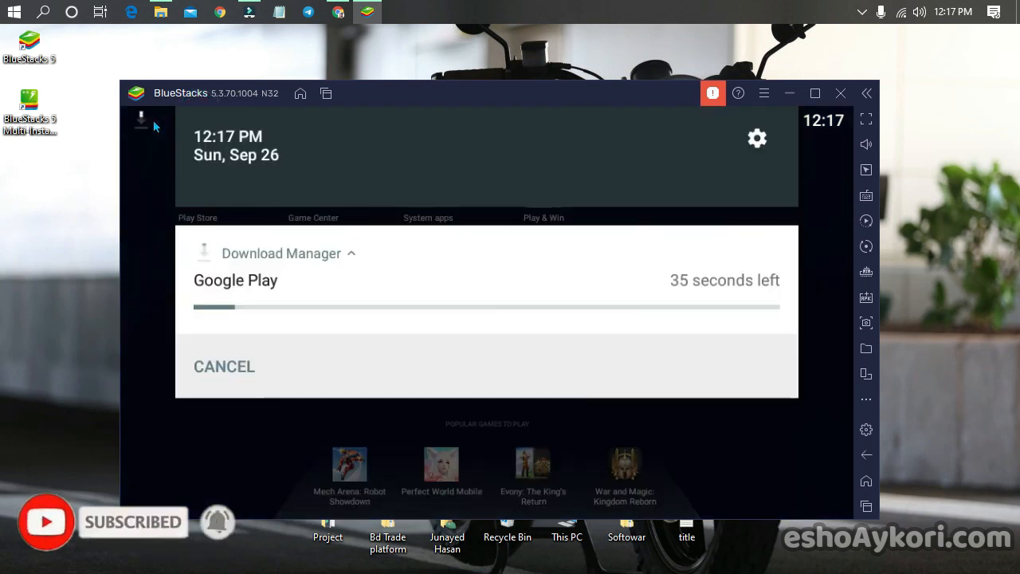
left_click(227, 368)
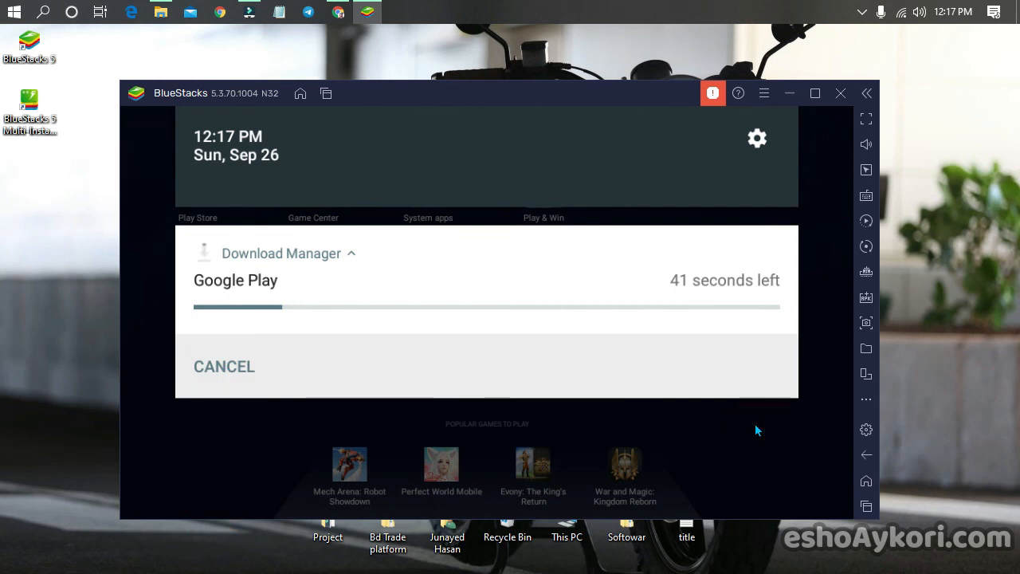
left_click(823, 215)
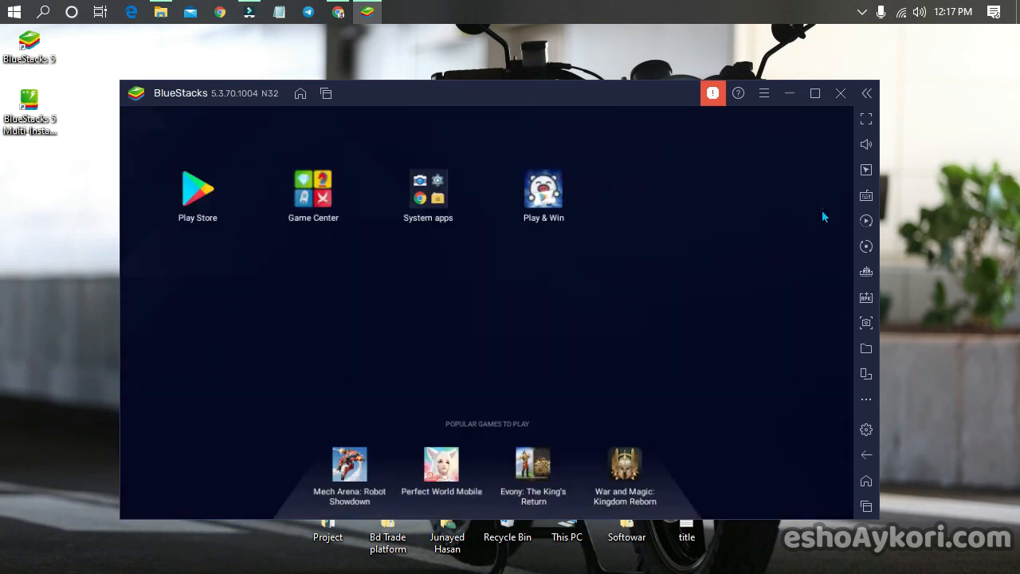